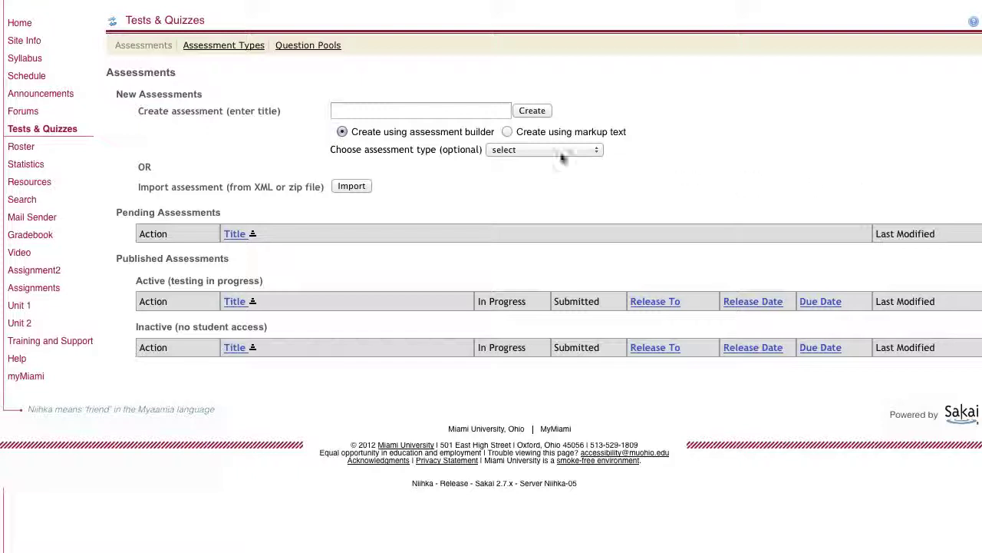
Create a new assessment titled "quiz using markup" using the markup text option.
{"action": "left_click", "coordinate": [508, 133]}
{"action": "left_click", "coordinate": [471, 111]}
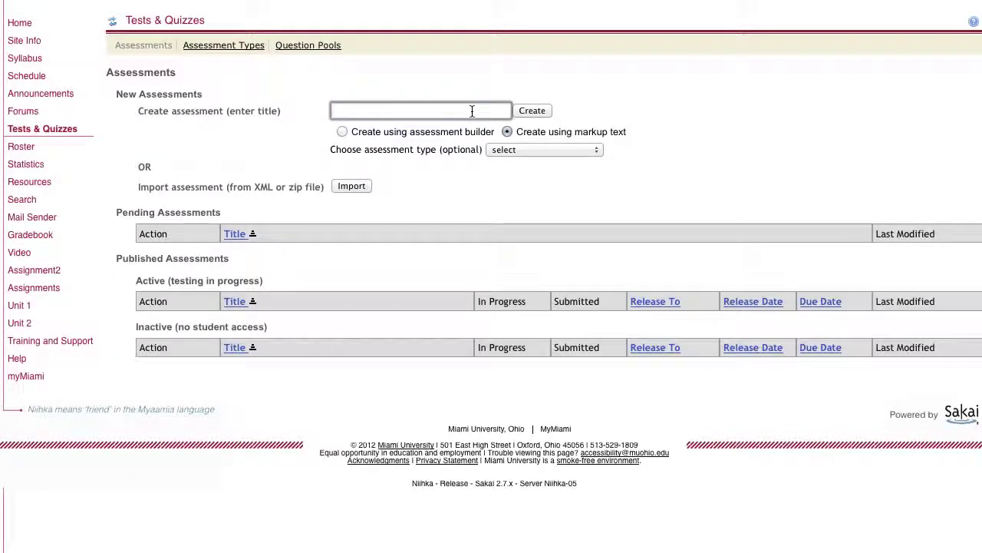
{"action": "type", "text": "Q"}
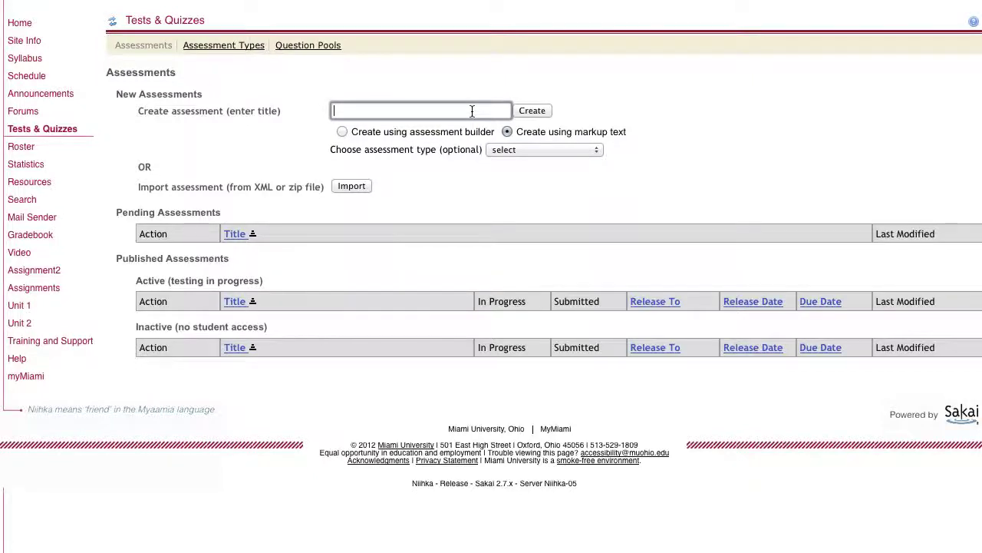
{"action": "type", "text": "quiz u"}
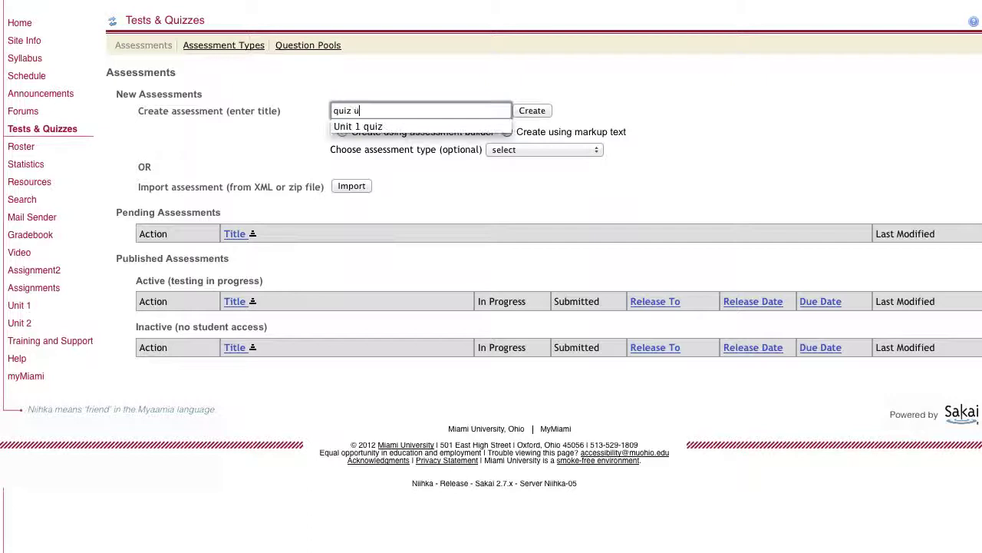
{"action": "type", "text": "sing markup"}
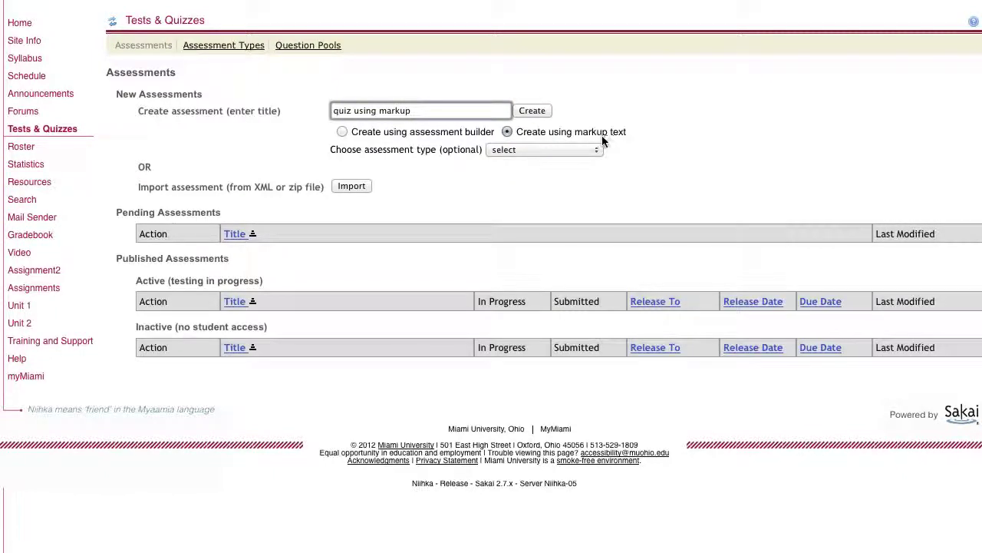
{"action": "left_click", "coordinate": [532, 110]}
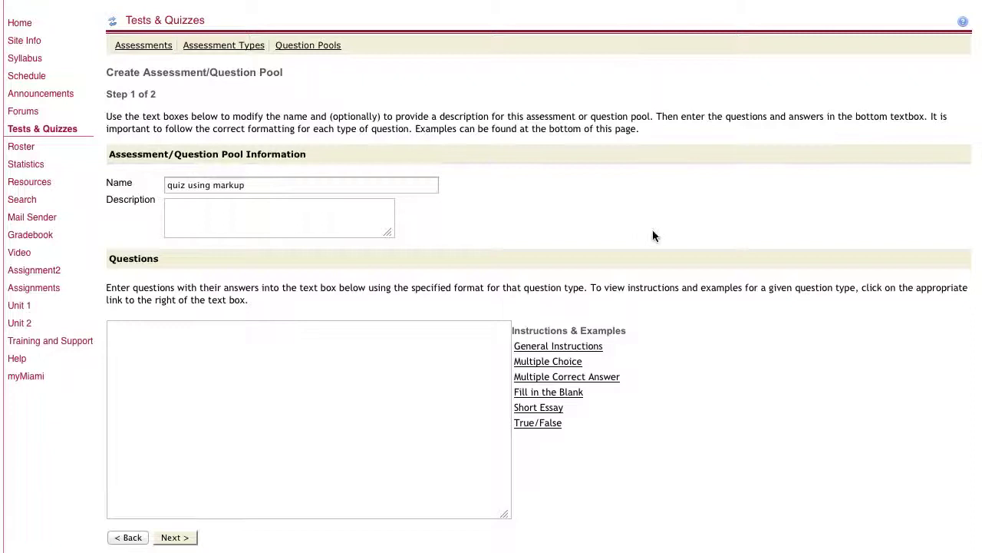
Enter question 1, "Do you understand unit 1?", in the questions text, with the answers yes and no on separate lines.
{"action": "scroll", "coordinate": [678, 232], "scroll_direction": "down", "scroll_amount": 3}
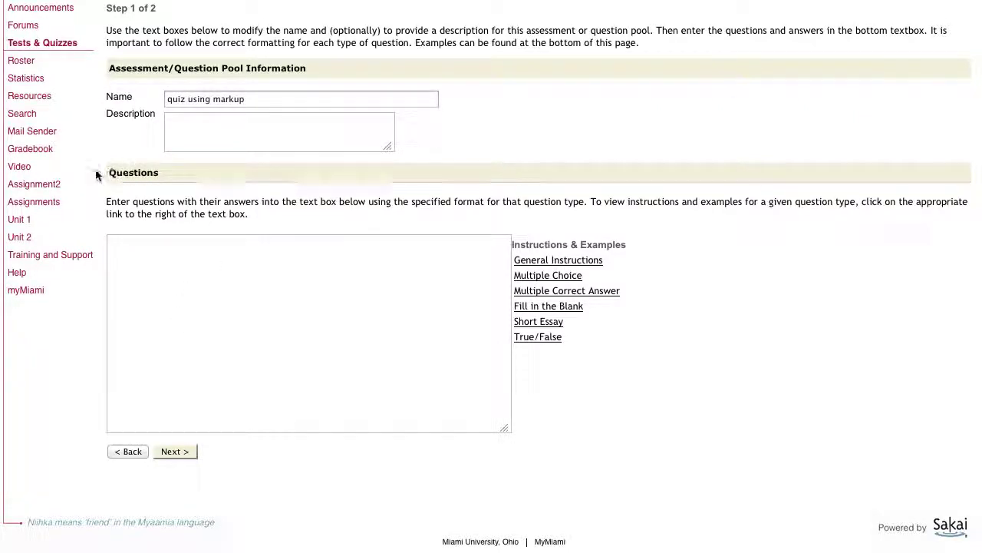
{"action": "left_click", "coordinate": [193, 276]}
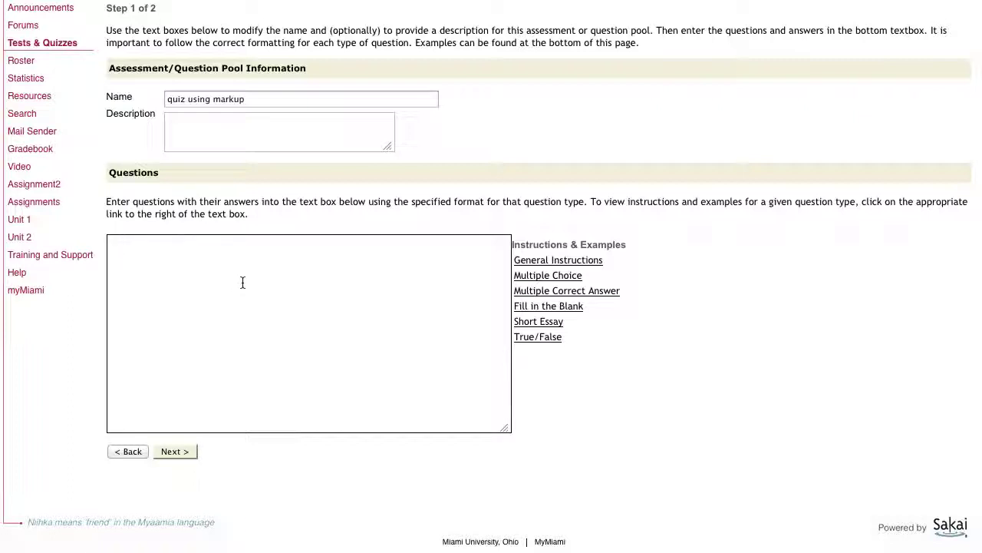
{"action": "type", "text": "What"}
{"action": "key", "text": "BackSpace"}
{"action": "key", "text": "BackSpace"}
{"action": "key", "text": "BackSpace"}
{"action": "type", "text": "1. Do you undd"}
{"action": "type", "text": "rstand th"}
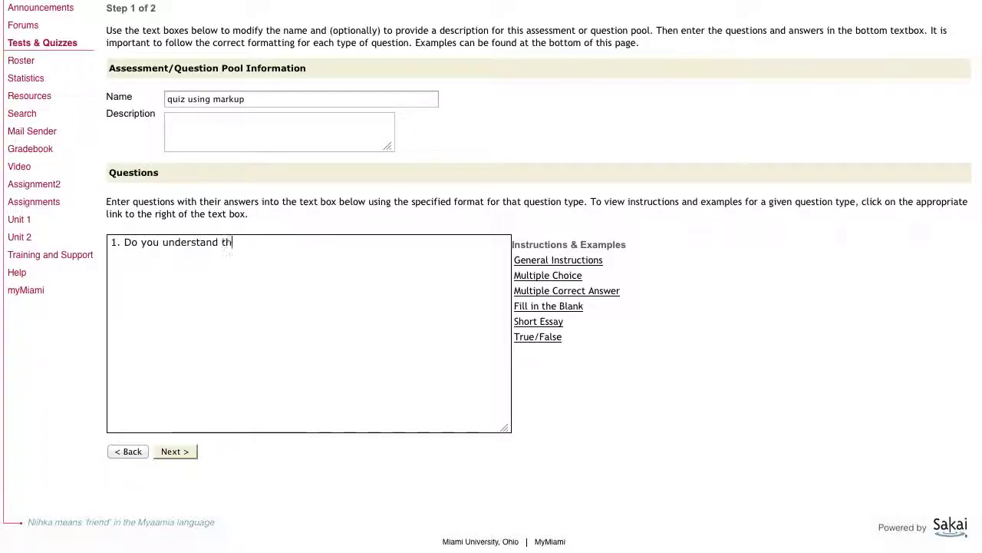
{"action": "key", "text": "BackSpace"}
{"action": "key", "text": "BackSpace"}
{"action": "type", "text": "unit 1?"}
{"action": "type", "text": " yes"}
{"action": "key", "text": "Return"}
{"action": "type", "text": "no"}
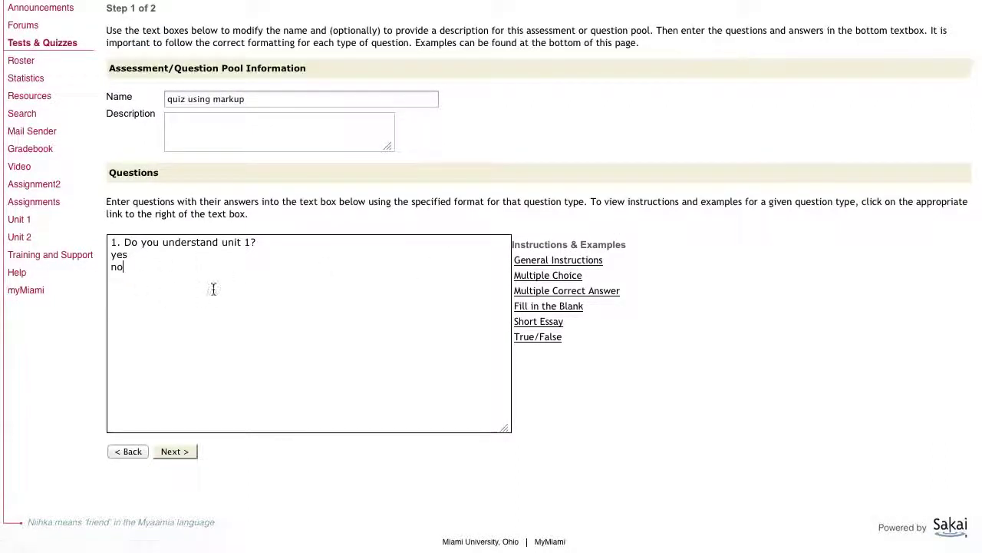
Consult the Multiple Choice example and add "(1 point)" after question 1's number, putting the question text on its own line.
{"action": "left_click", "coordinate": [542, 278]}
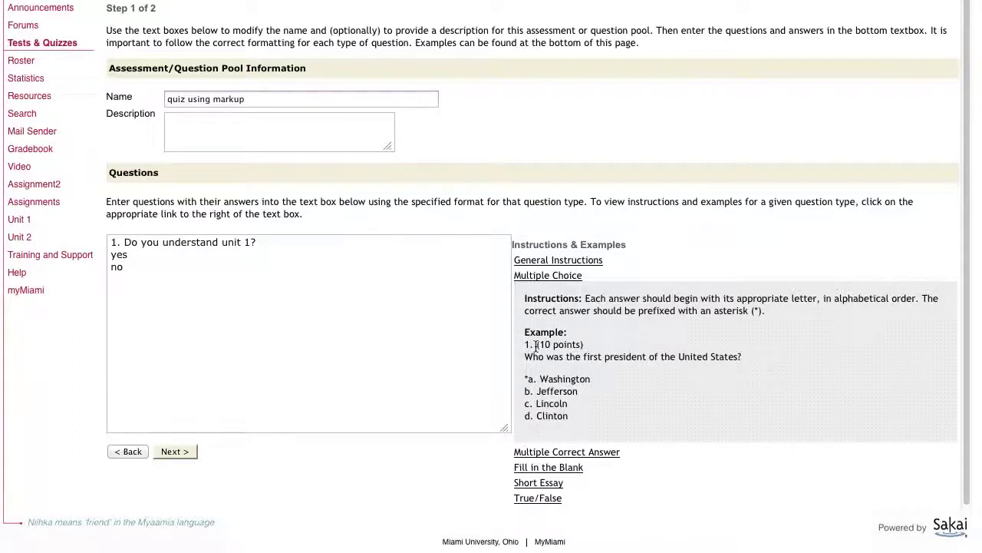
{"action": "left_click_drag", "start_coordinate": [535, 345], "coordinate": [585, 346]}
{"action": "left_click", "coordinate": [589, 355]}
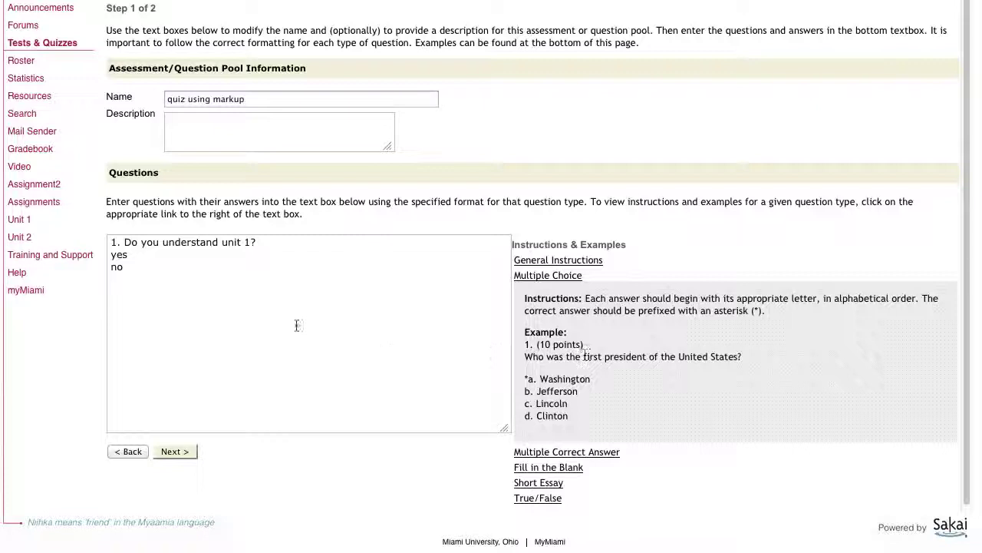
{"action": "left_click", "coordinate": [121, 241]}
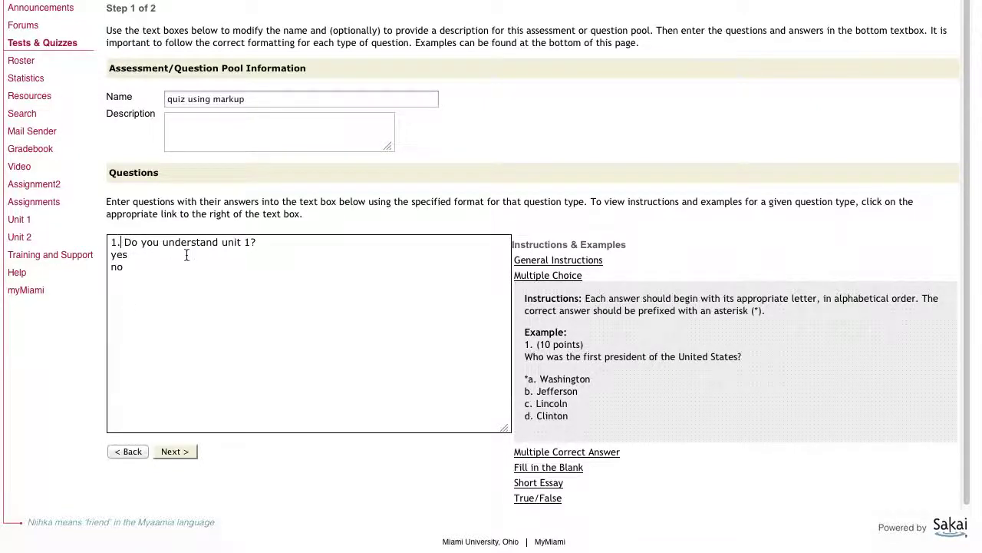
{"action": "type", "text": "(1"}
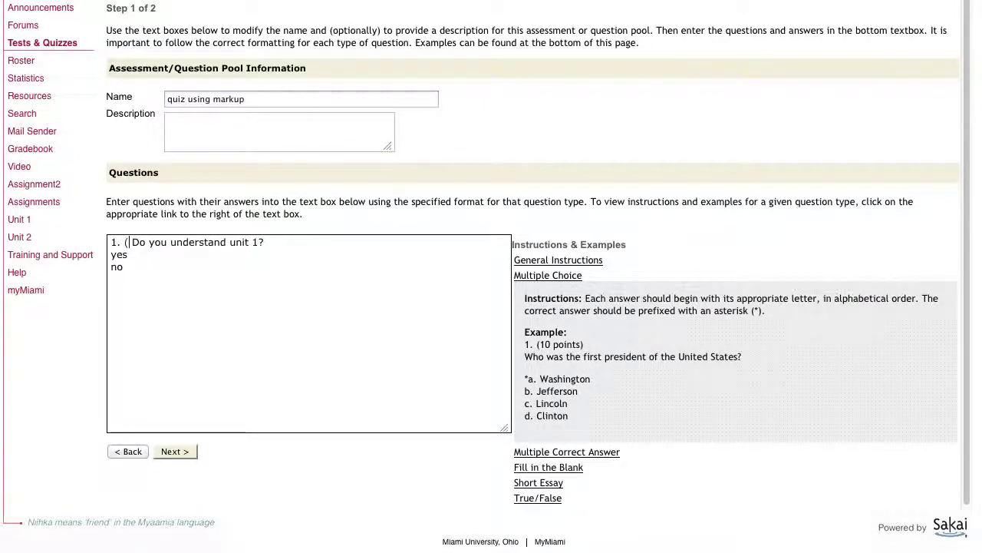
{"action": "type", "text": " po"}
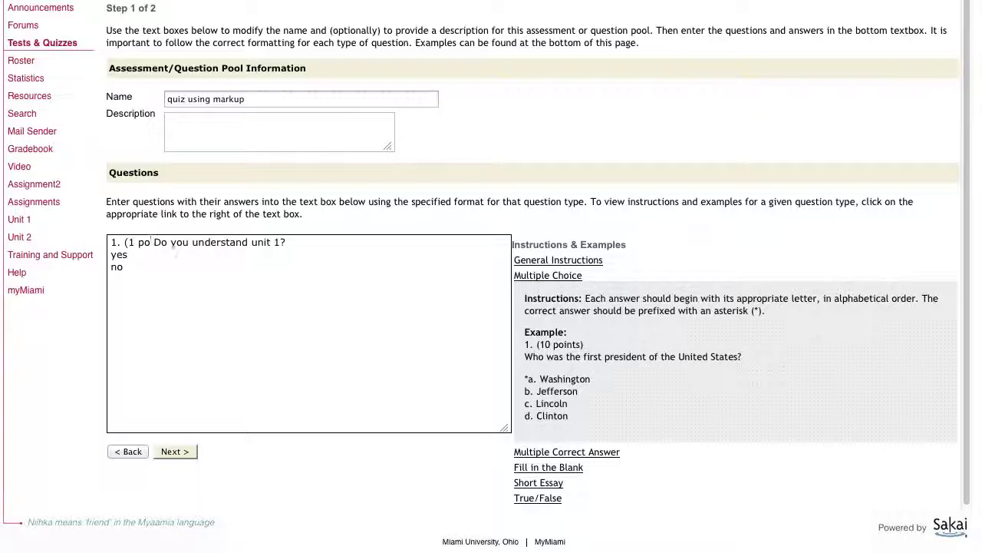
{"action": "type", "text": "int)"}
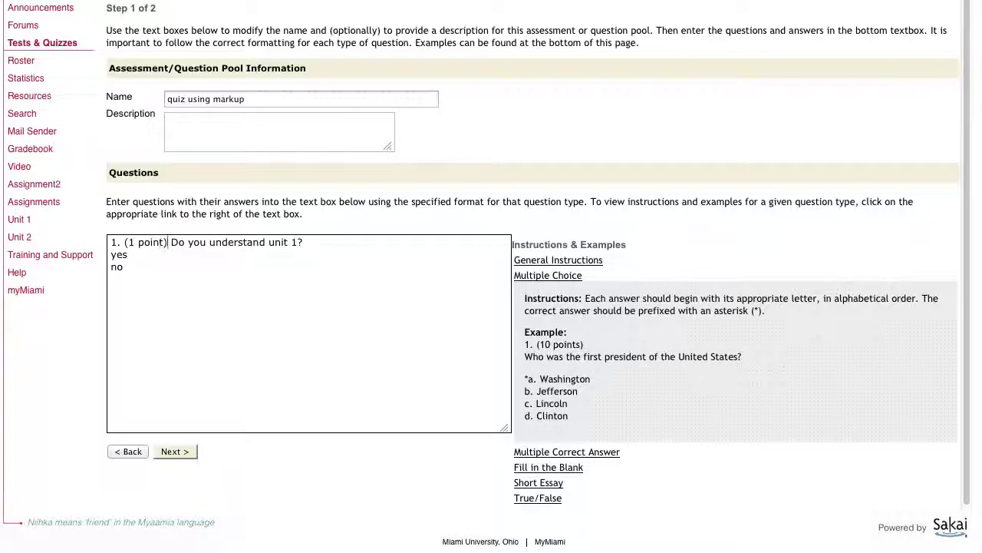
{"action": "key", "text": "Delete"}
{"action": "key", "text": "Return"}
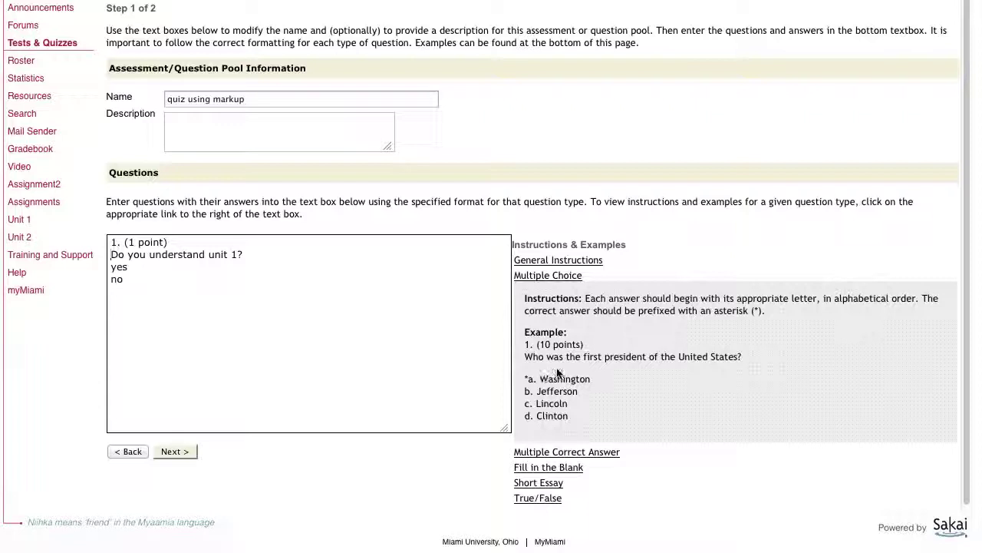
Insert a blank line after question 1's text and prefix the answers yes and no with "a." and "b.".
{"action": "left_click", "coordinate": [253, 259]}
{"action": "key", "text": "Return"}
{"action": "left_click", "coordinate": [113, 281]}
{"action": "type", "text": "a."}
{"action": "left_click", "coordinate": [111, 292]}
{"action": "type", "text": "b."}
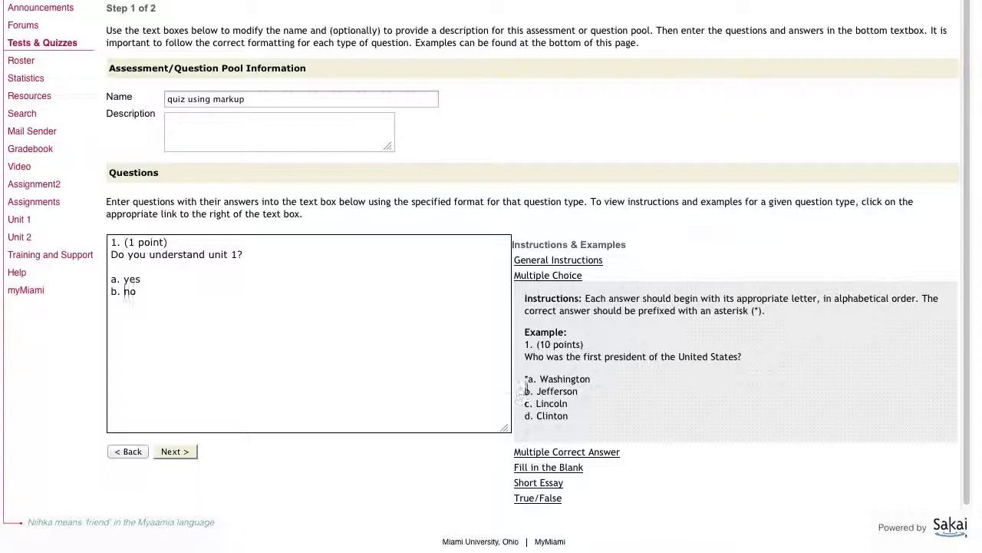
Mark answer a of question 1 as correct with an asterisk prefix, as in the Multiple Choice example.
{"action": "left_click", "coordinate": [527, 378]}
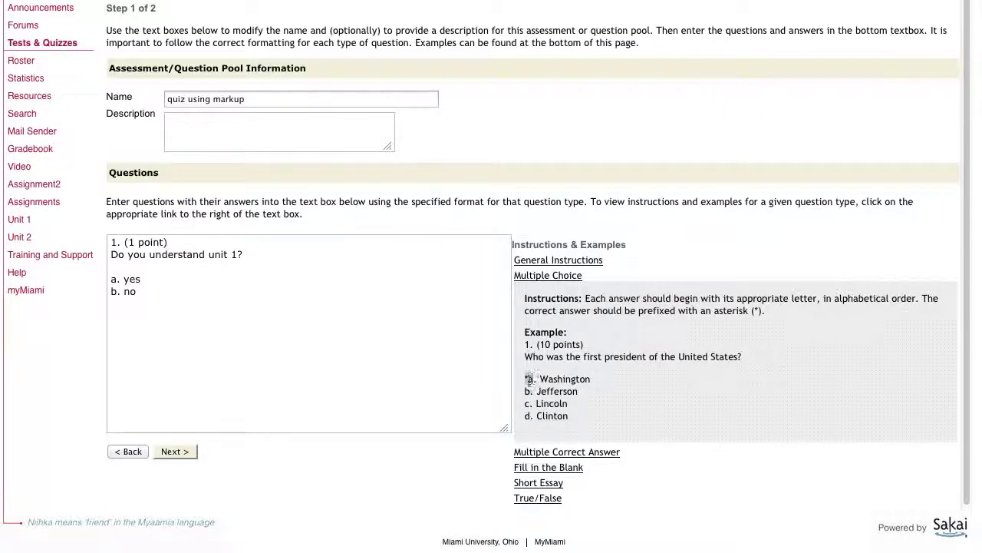
{"action": "left_click_drag", "start_coordinate": [528, 378], "coordinate": [522, 386]}
{"action": "left_click", "coordinate": [111, 281]}
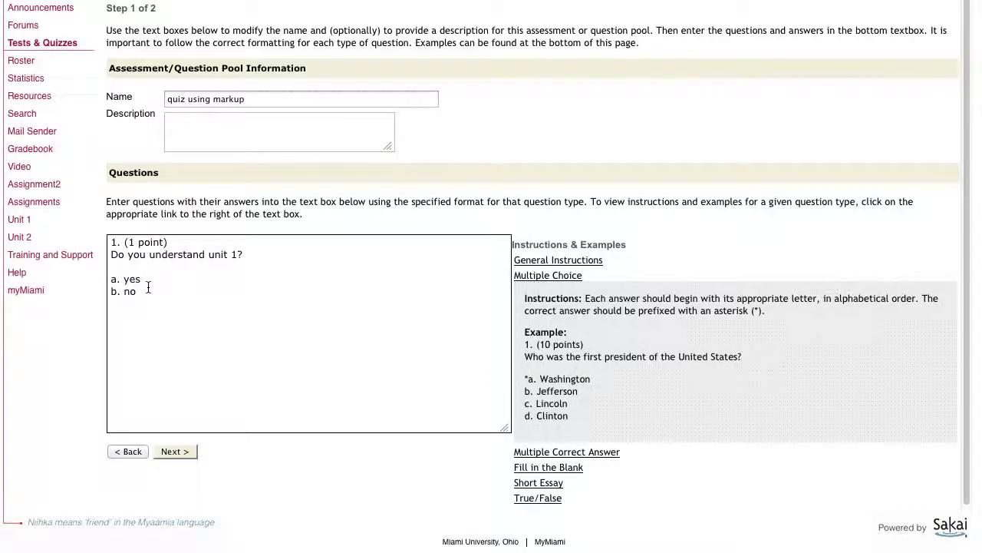
{"action": "type", "text": "*"}
Add question 2 after a blank line, worth "(5 points)", with the text "What is the meaning of life?".
{"action": "left_click", "coordinate": [115, 314]}
{"action": "key", "text": "Return"}
{"action": "key", "text": "Return"}
{"action": "type", "text": "2. (5 points) "}
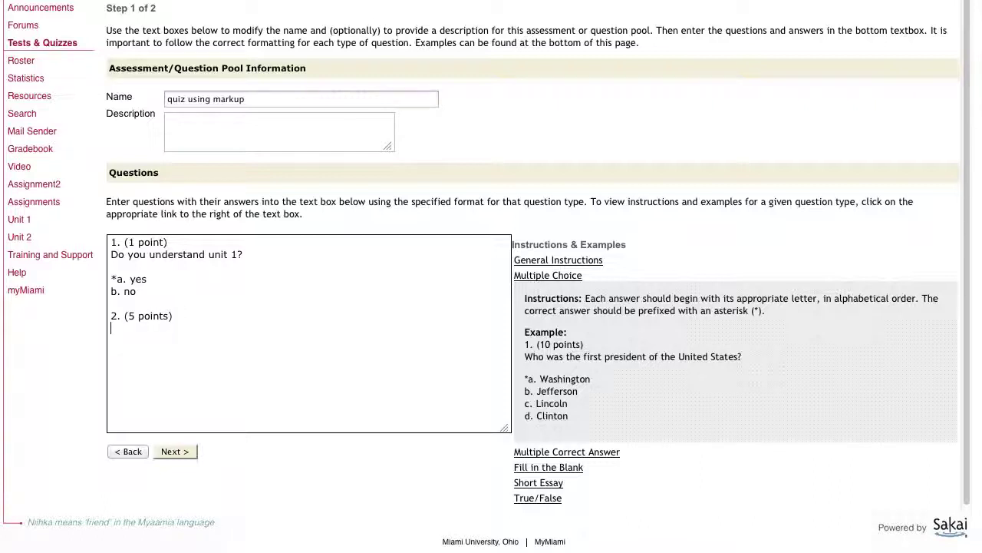
{"action": "type", "text": "What is the meaning of life?"}
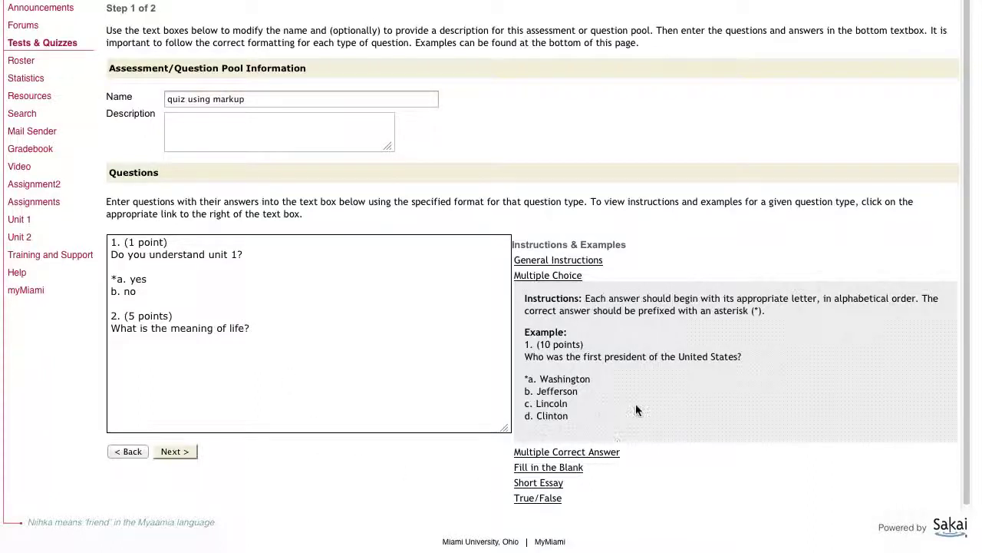
Swap the Multiple Choice instructions for the Short Essay ones and check question 2 against their format.
{"action": "left_click", "coordinate": [563, 278]}
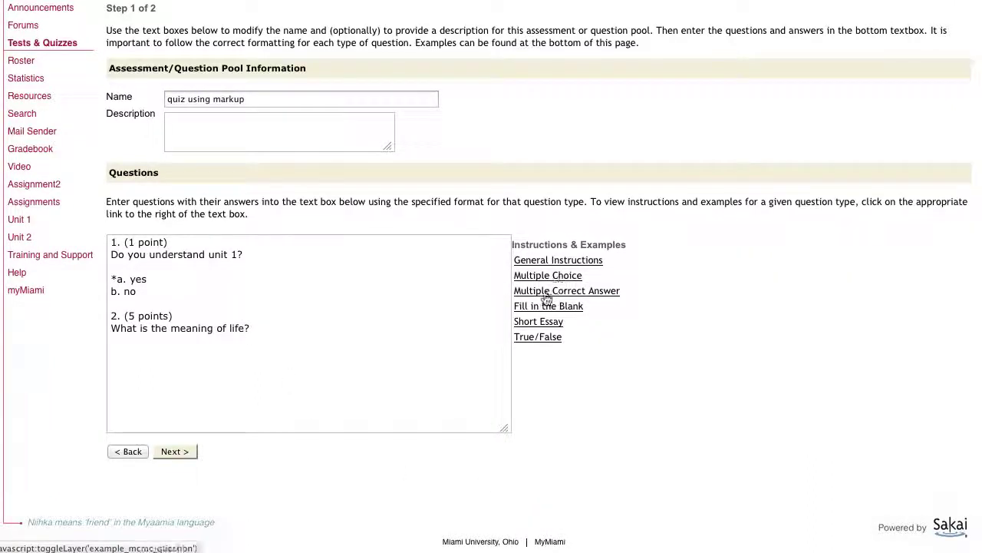
{"action": "left_click", "coordinate": [548, 323]}
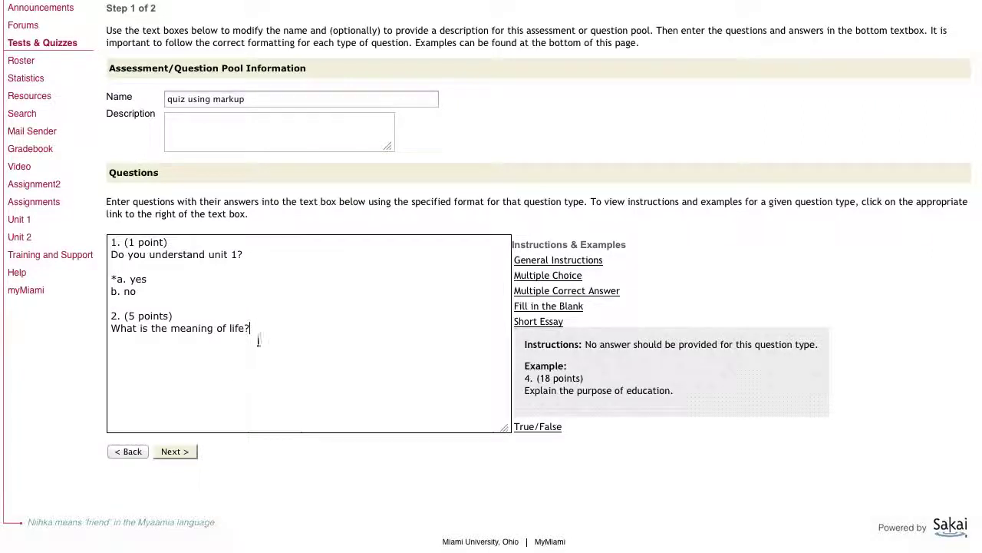
{"action": "left_click_drag", "start_coordinate": [259, 330], "coordinate": [97, 310]}
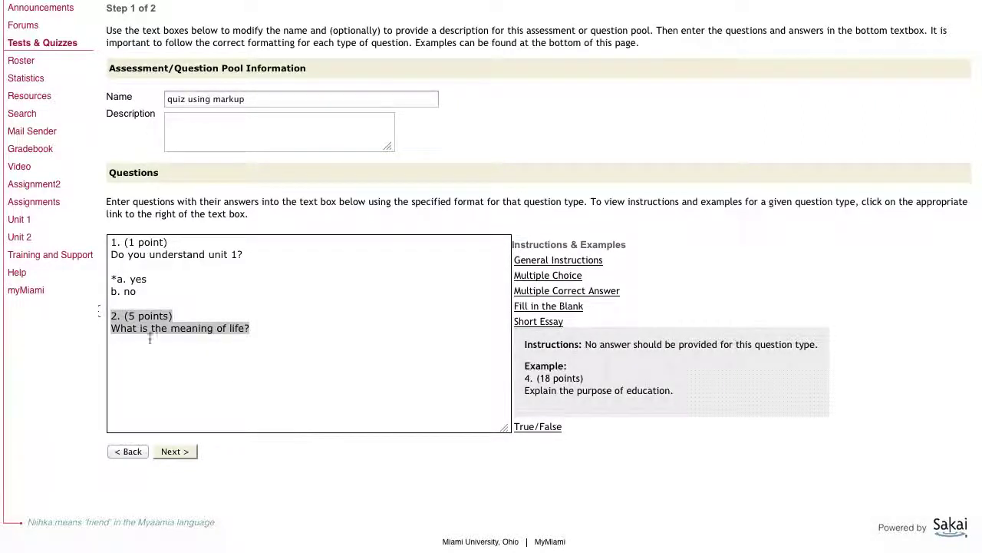
{"action": "left_click", "coordinate": [310, 388]}
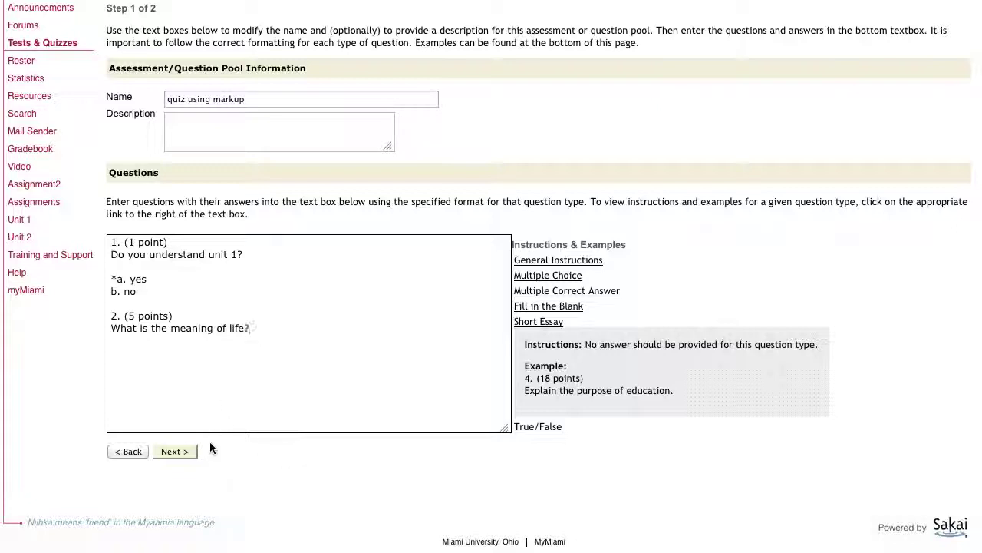
Submit the questions for validation and create the assessment from them.
{"action": "left_click", "coordinate": [183, 453]}
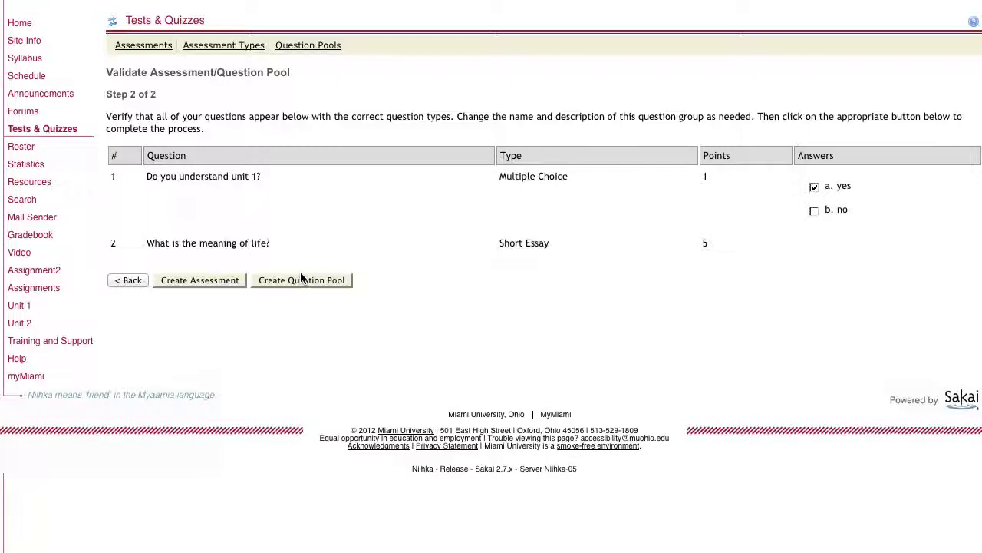
{"action": "left_click", "coordinate": [196, 282]}
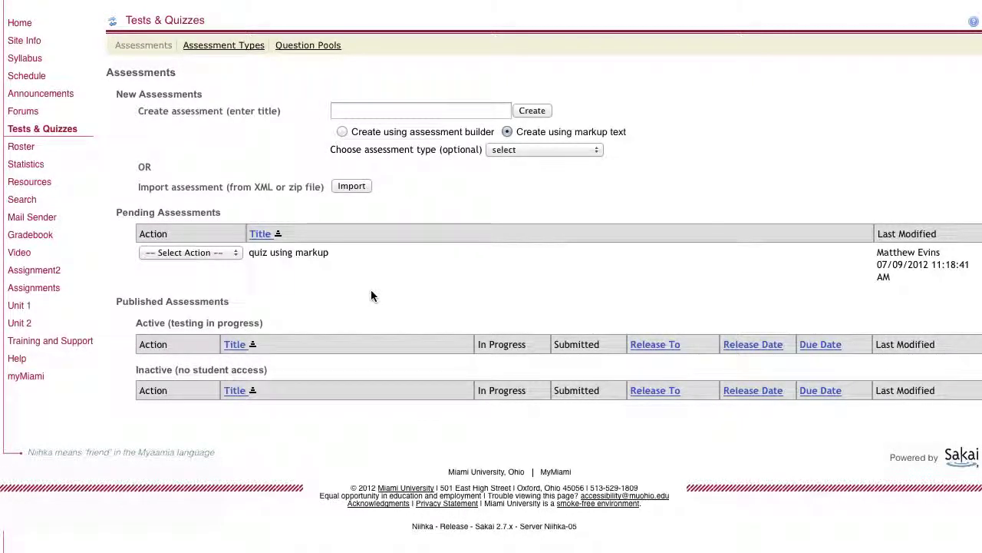
Open the pending assessment "quiz using markup" for editing and check which question types can be added.
{"action": "left_click", "coordinate": [233, 256]}
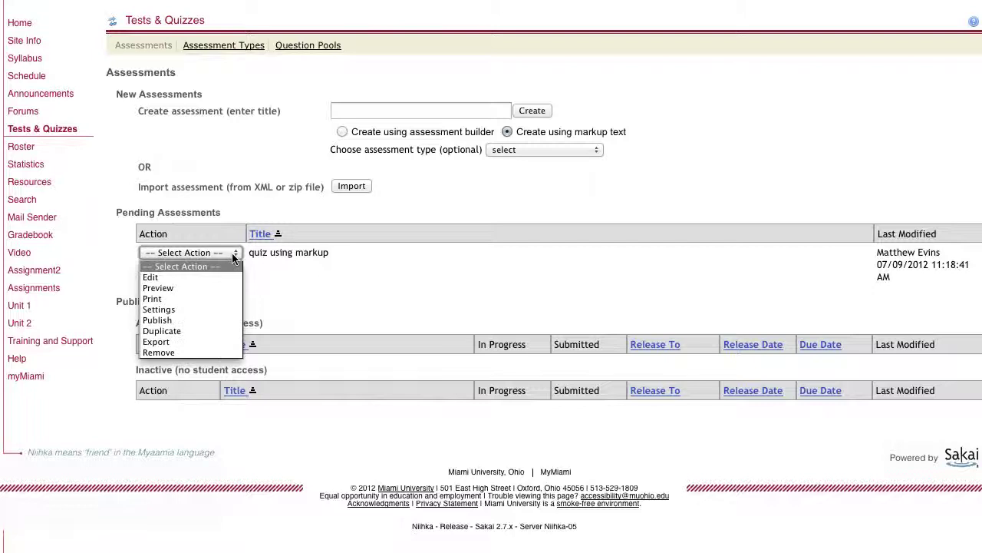
{"action": "left_click", "coordinate": [210, 276]}
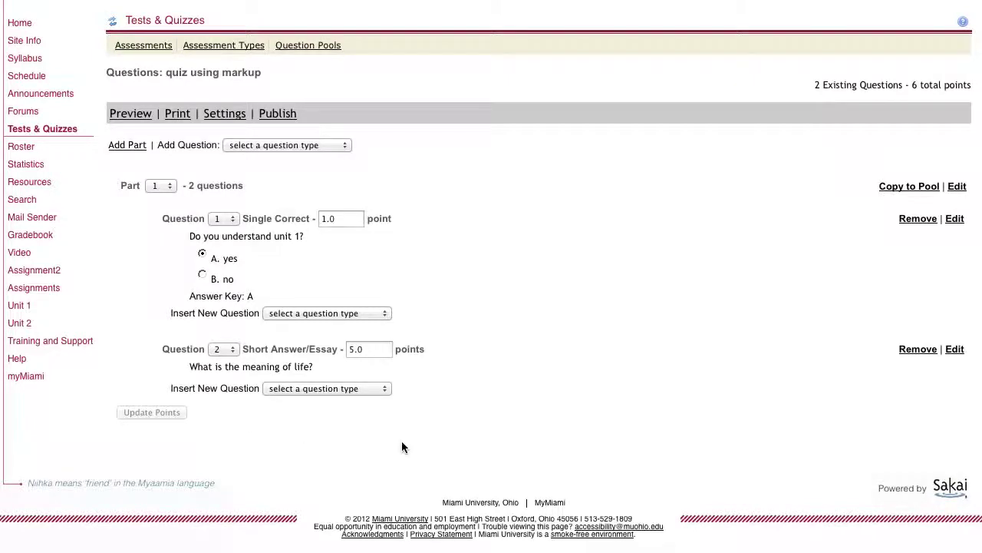
{"action": "left_click", "coordinate": [274, 145]}
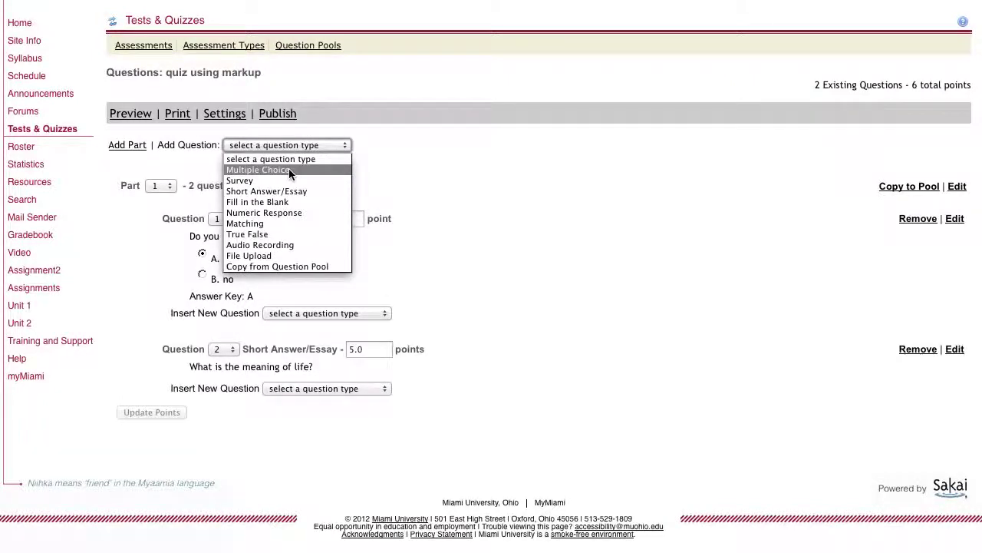
{"action": "left_click", "coordinate": [544, 253]}
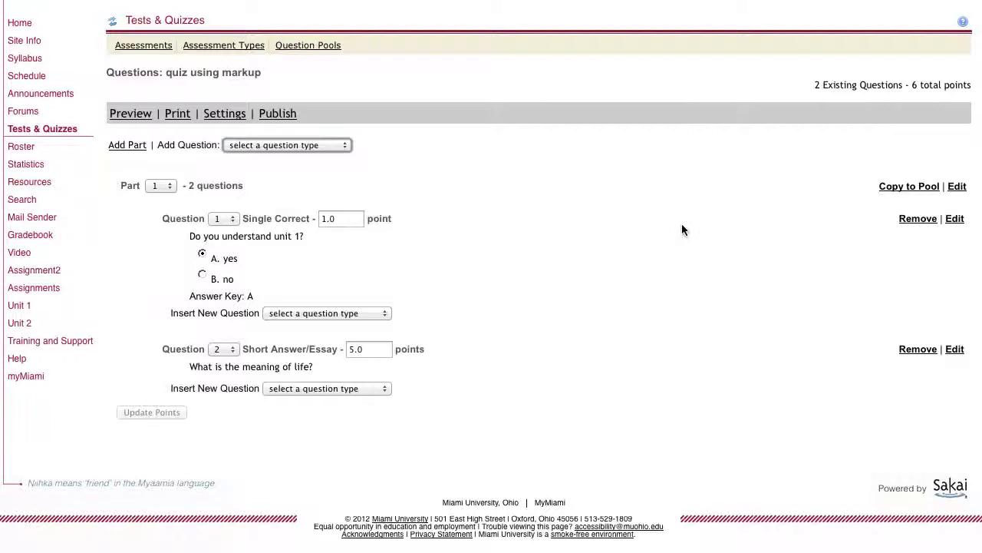